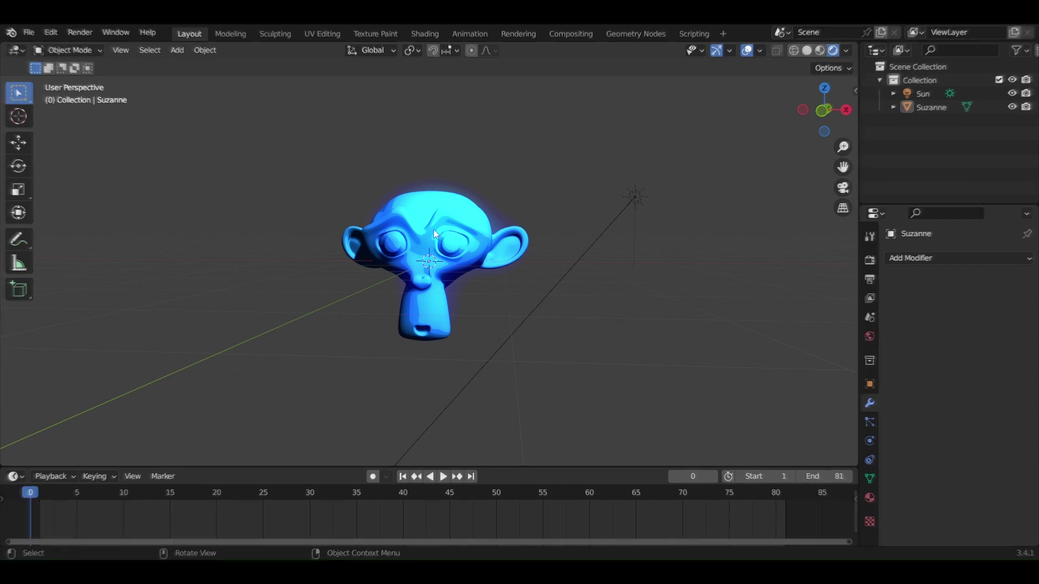
pyautogui.scroll(-3, 539, 236)
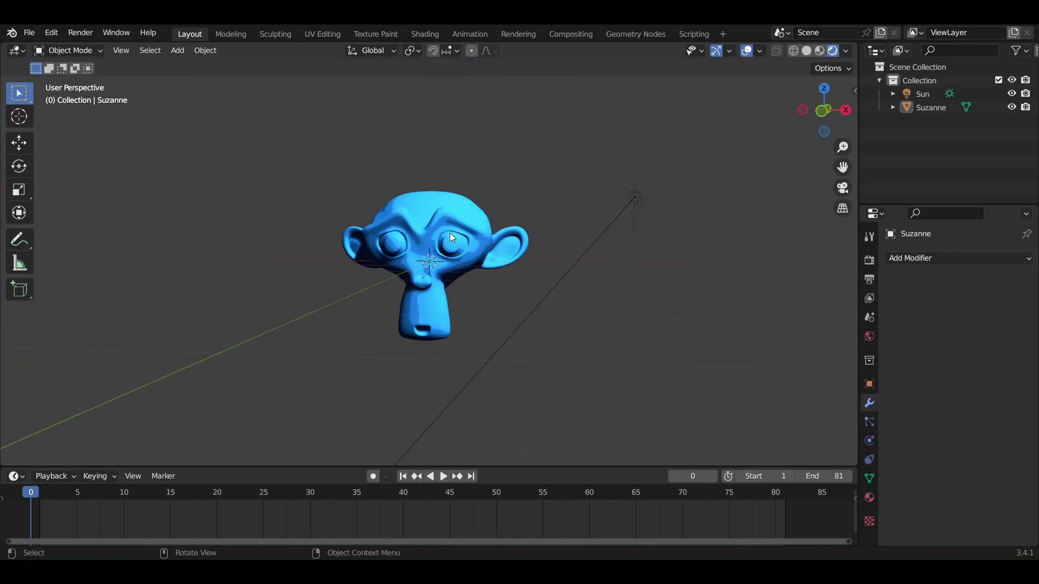
# Add a Solidify modifier to the selected Suzanne monkey head
pyautogui.click(434, 230)
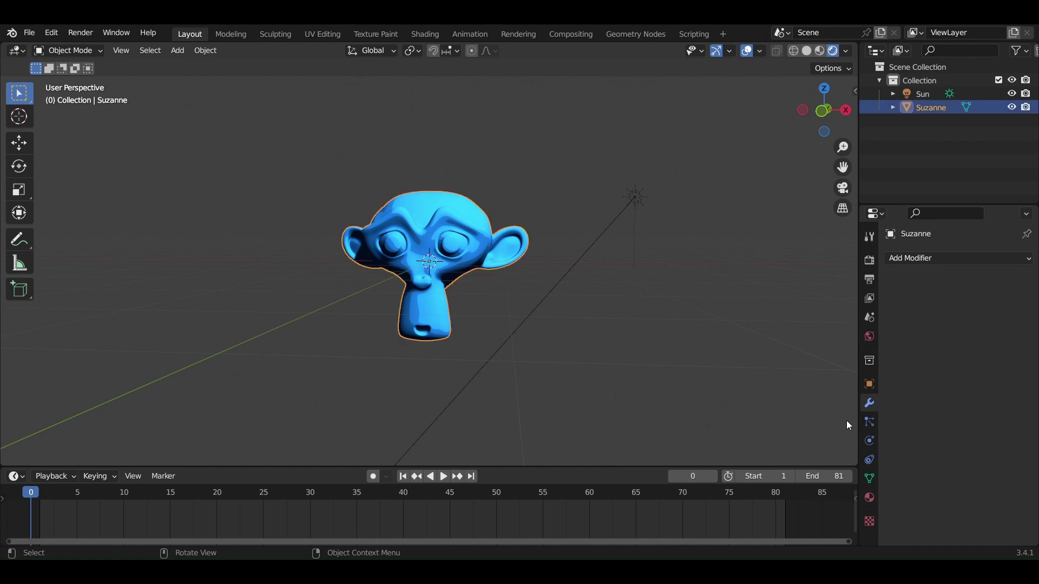
pyautogui.click(937, 259)
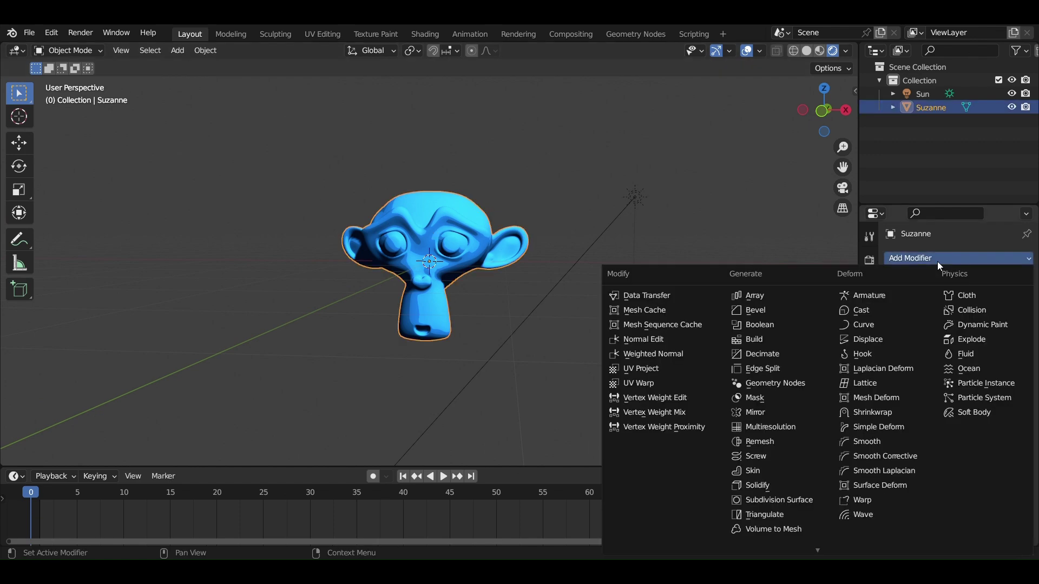
pyautogui.click(782, 486)
# Add a new material slot to Suzanne with an Emission surface shader
pyautogui.click(869, 498)
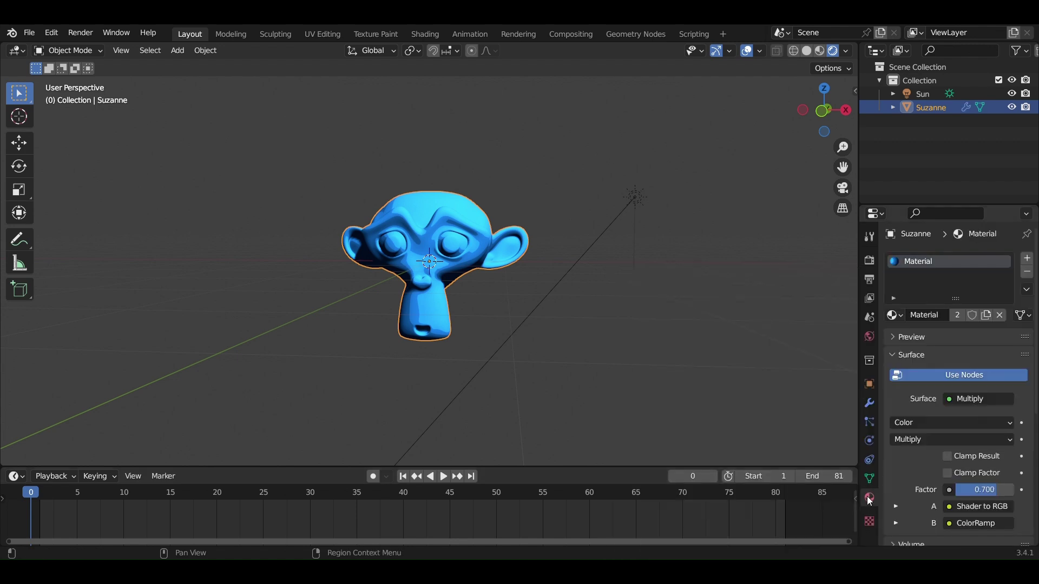
pyautogui.click(1028, 257)
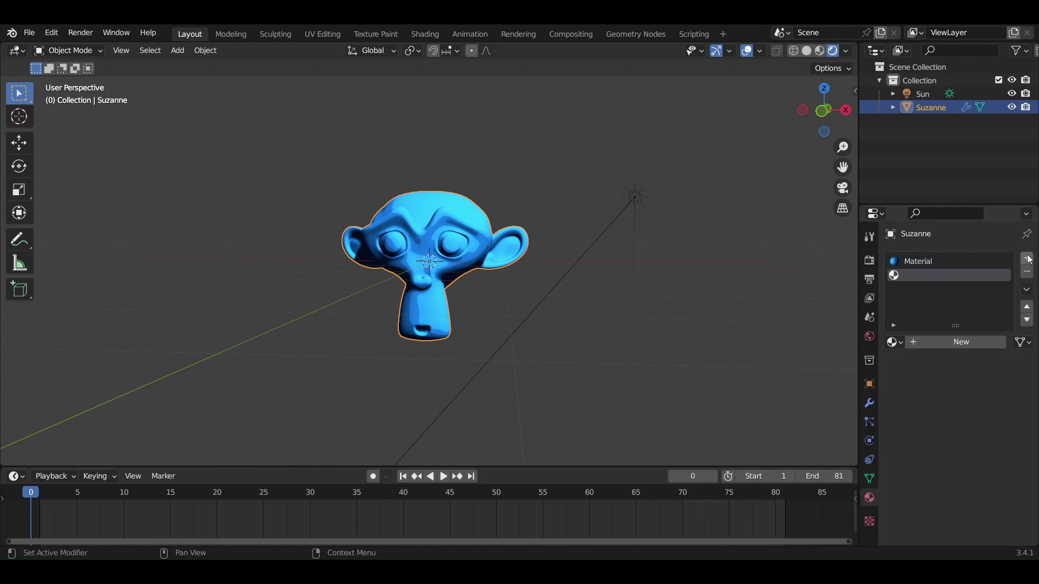
pyautogui.click(957, 341)
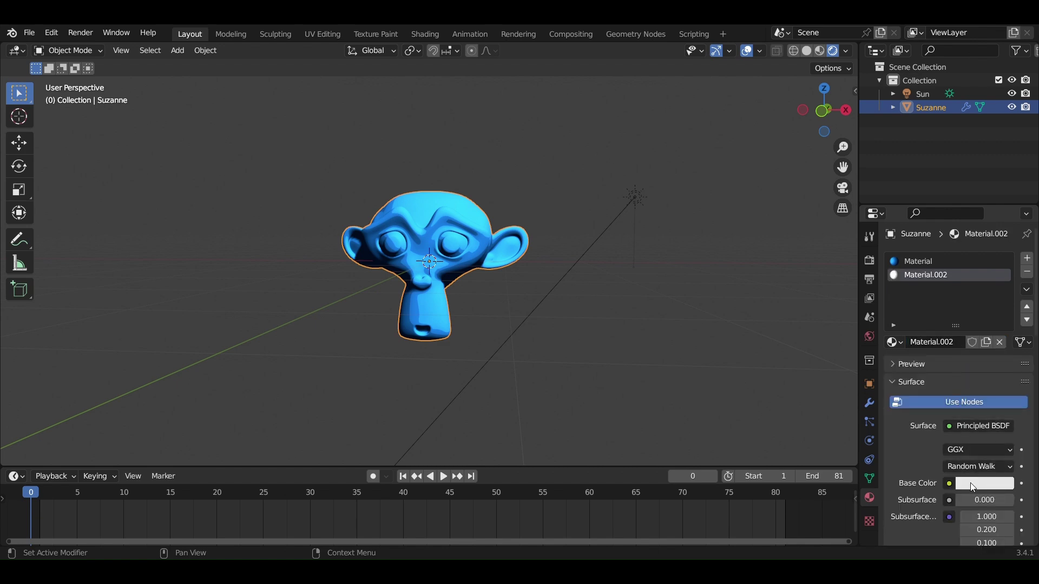
pyautogui.click(958, 425)
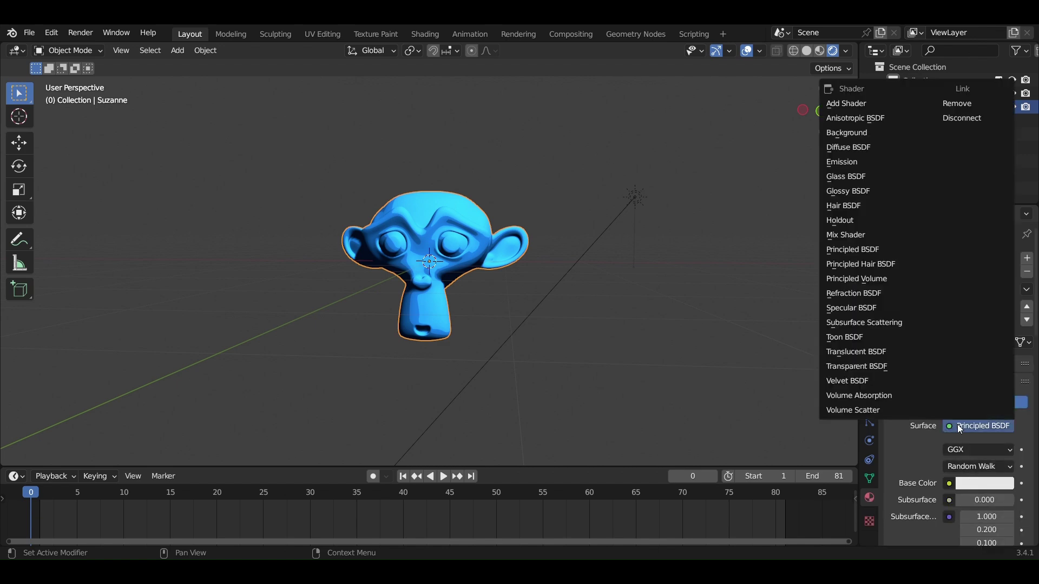
pyautogui.press('e')
# Set the emission strength to 0 and colour to black, and name the material 'Outline'
pyautogui.click(995, 466)
pyautogui.write('0')
pyautogui.press('Return')
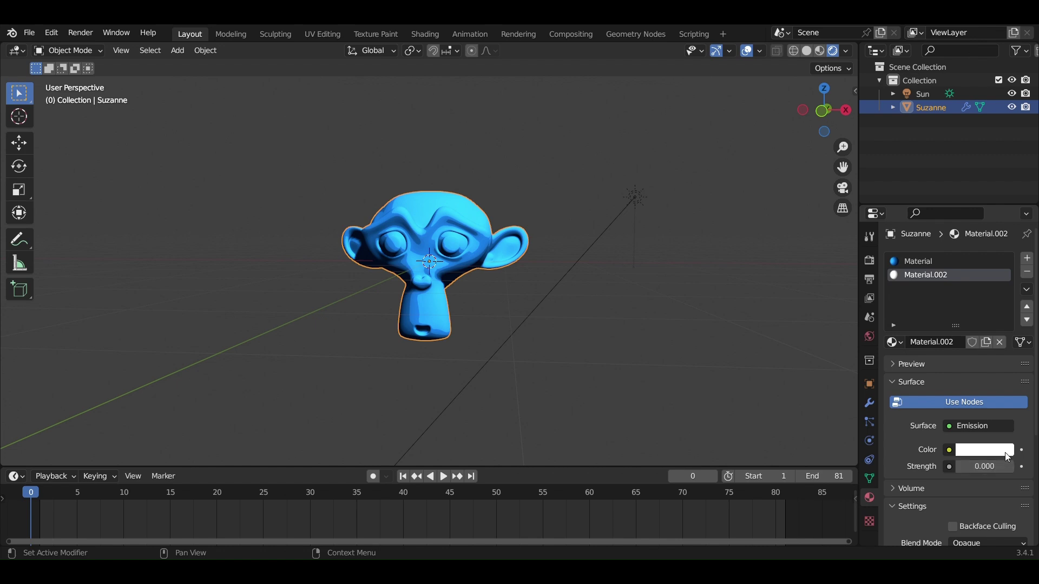
pyautogui.click(1005, 452)
pyautogui.moveTo(1005, 307); pyautogui.dragTo(1004, 358)
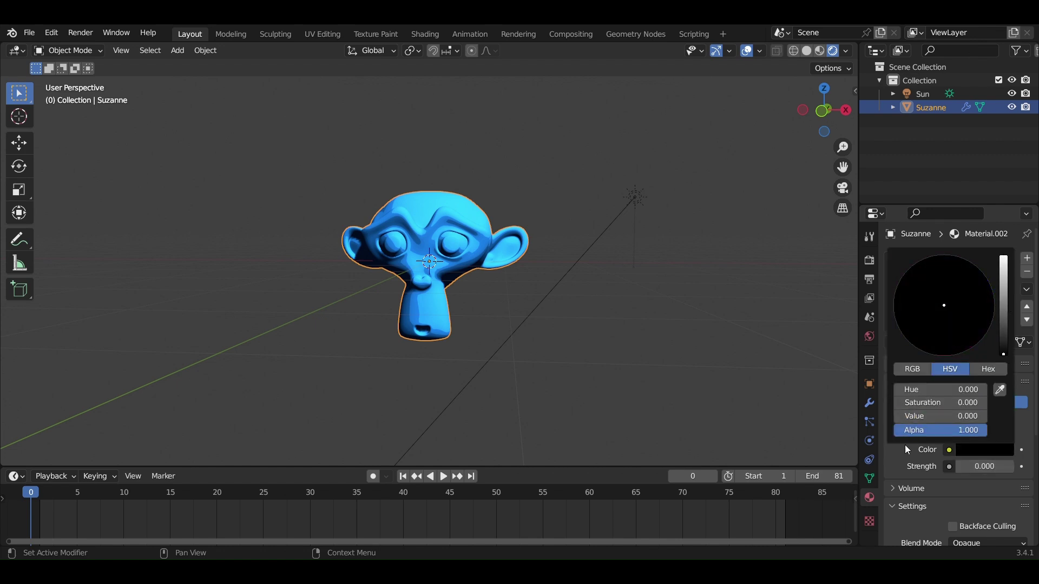
pyautogui.doubleClick(941, 271)
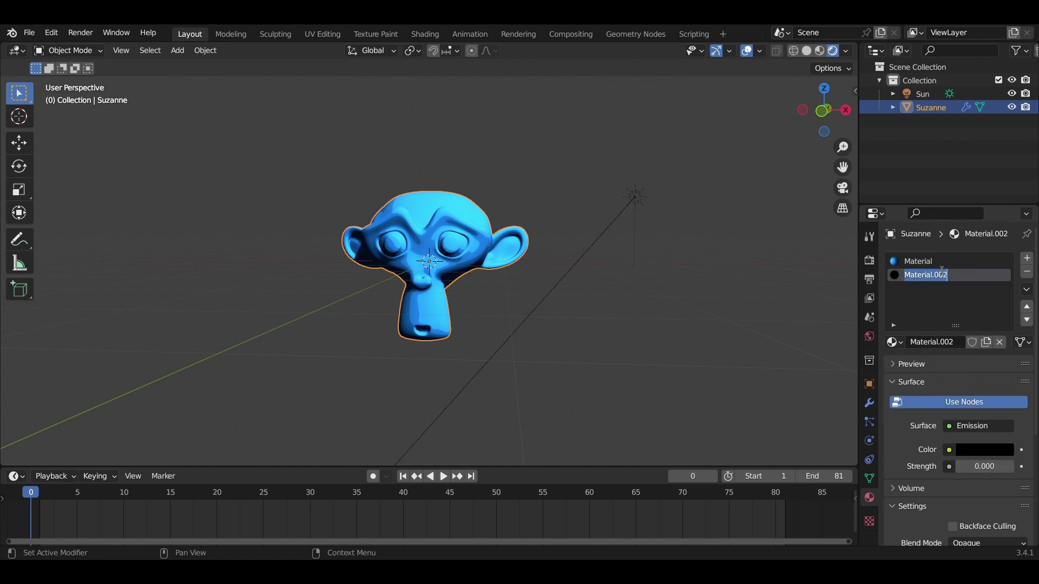
pyautogui.write('Outline')
pyautogui.press('Return')
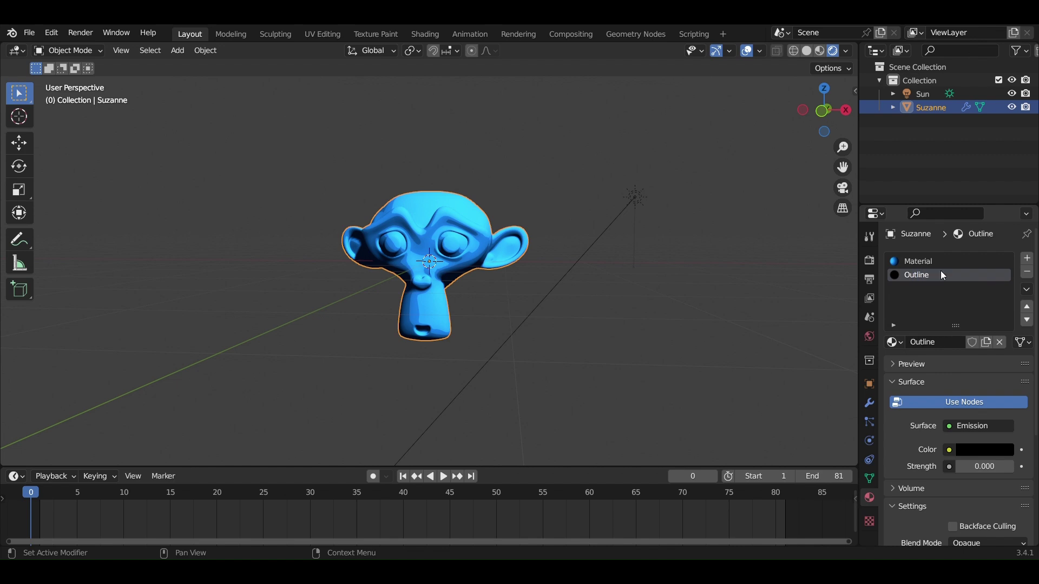
# Tick Flip under the Solidify modifier's Normals and set Material Offset to 1
pyautogui.click(869, 403)
pyautogui.click(931, 446)
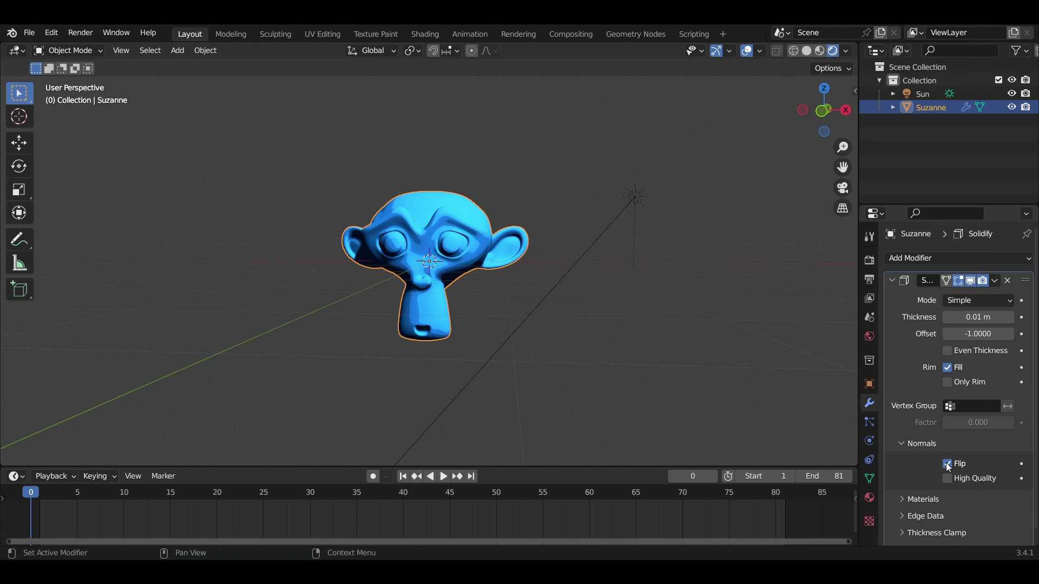
pyautogui.scroll(-1, 931, 429)
pyautogui.click(924, 487)
pyautogui.scroll(-2, 932, 473)
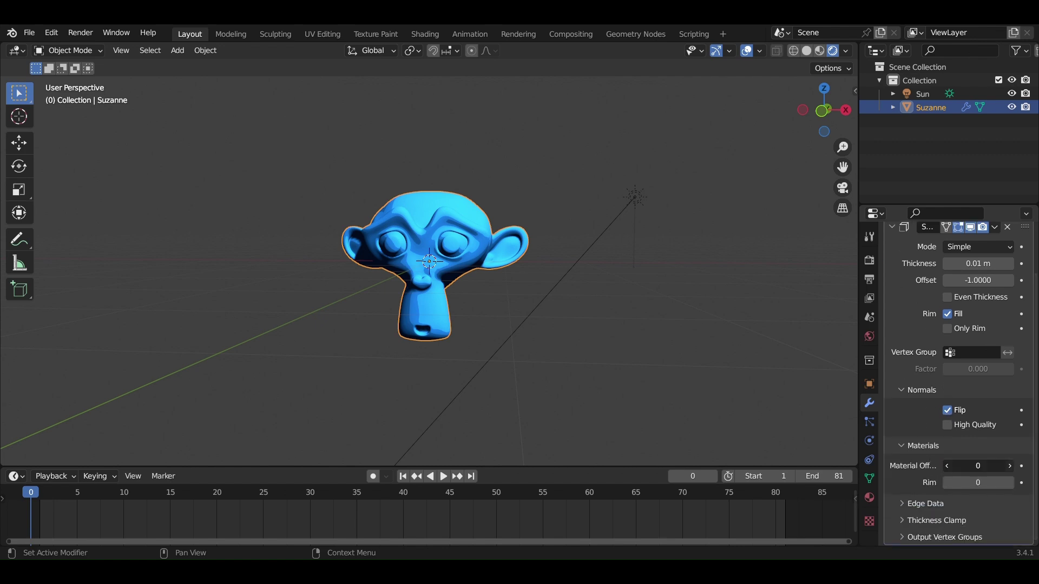
pyautogui.click(1010, 466)
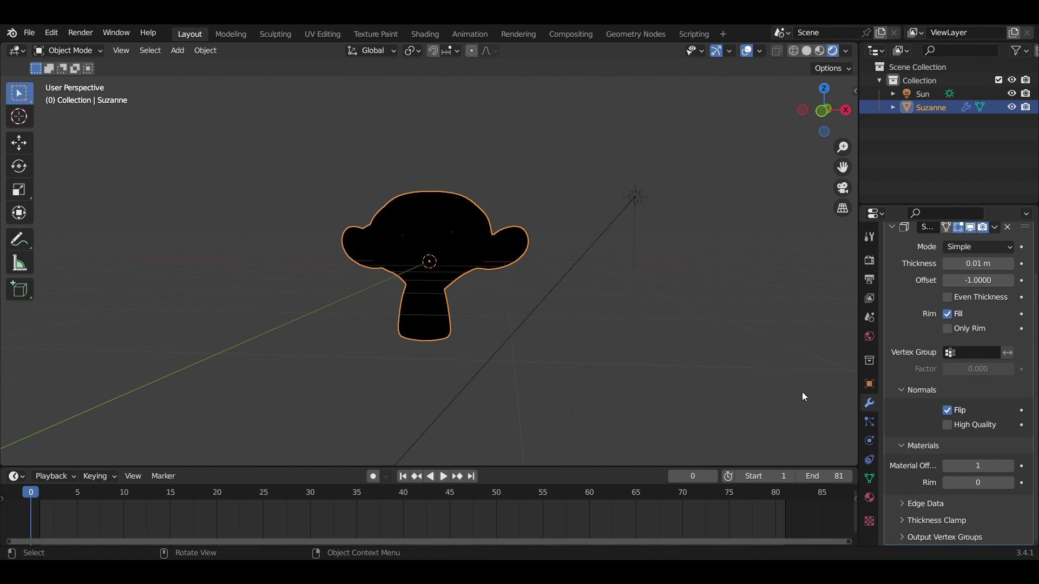
# Enable Backface Culling on the Outline material and deselect Suzanne to preview the outline
pyautogui.click(869, 497)
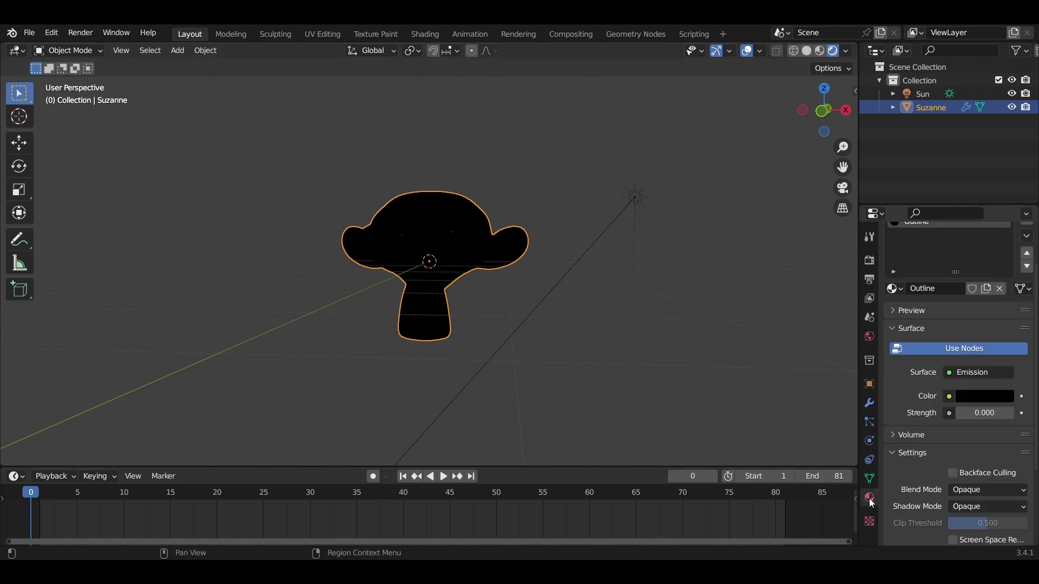
pyautogui.scroll(-1, 951, 413)
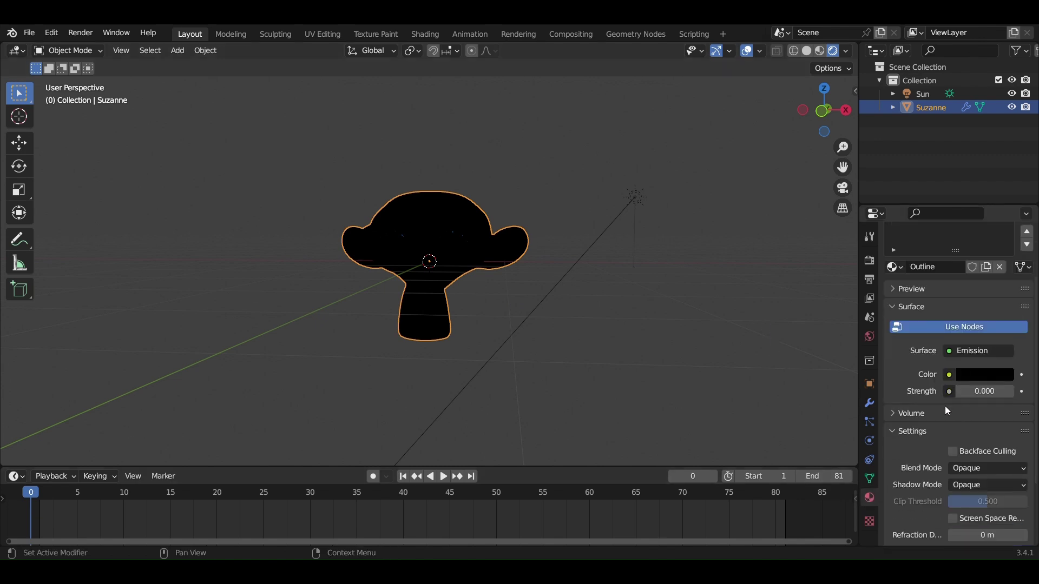
pyautogui.click(953, 451)
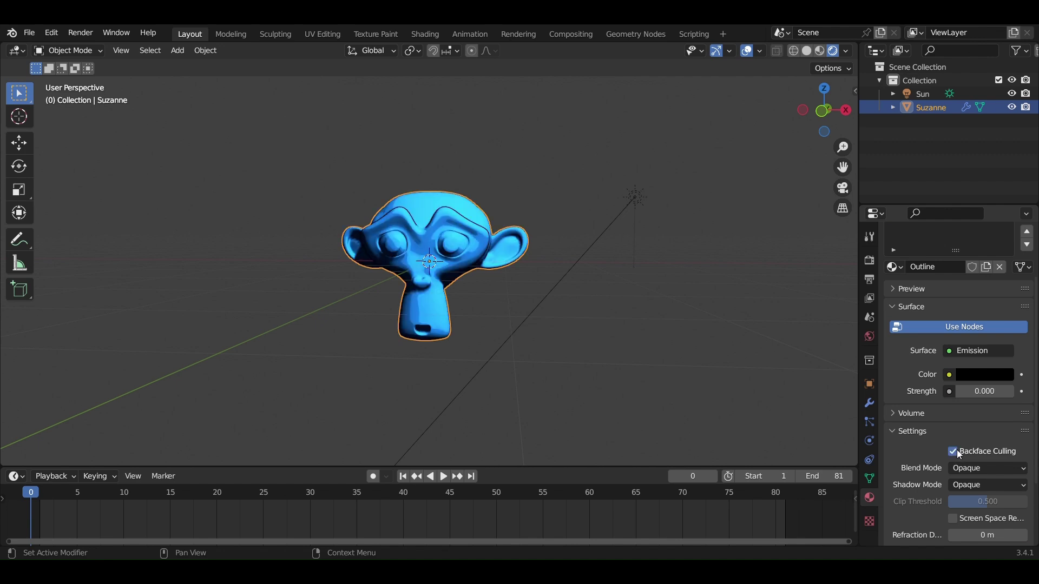
pyautogui.scroll(3, 578, 294)
pyautogui.hotkey('alt', 'a')
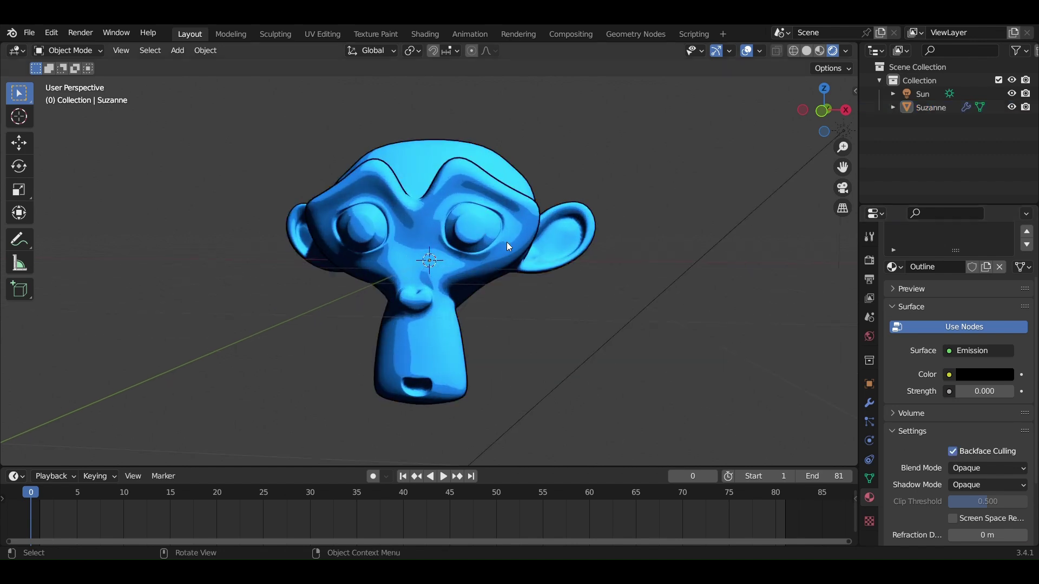
# Set the Solidify thickness to 0.034 m and tick Even Thickness
pyautogui.click(869, 403)
pyautogui.click(403, 225)
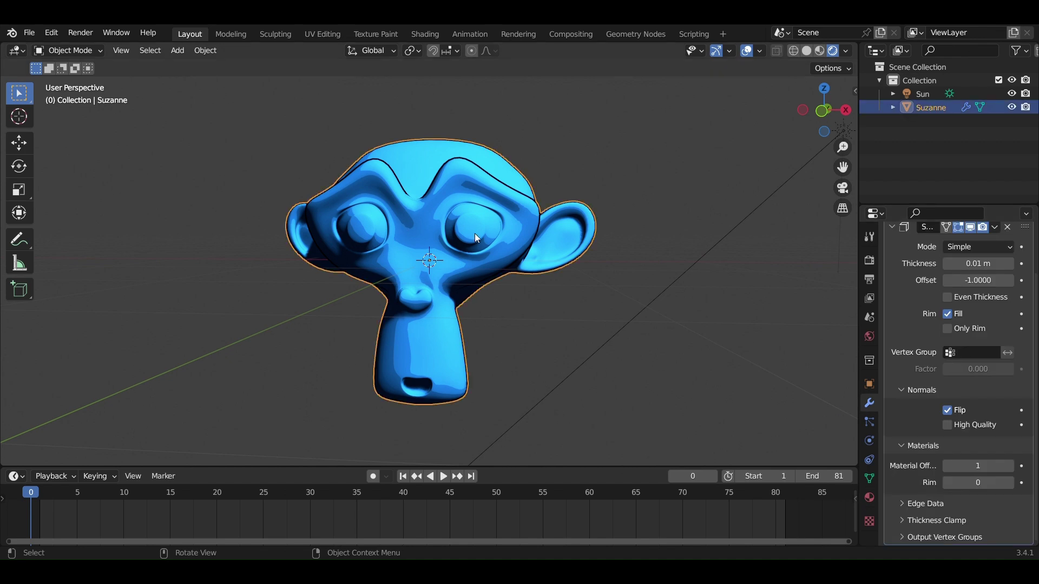
pyautogui.moveTo(475, 233); pyautogui.dragTo(411, 252, button='middle')
pyautogui.hotkey('alt', 'a')
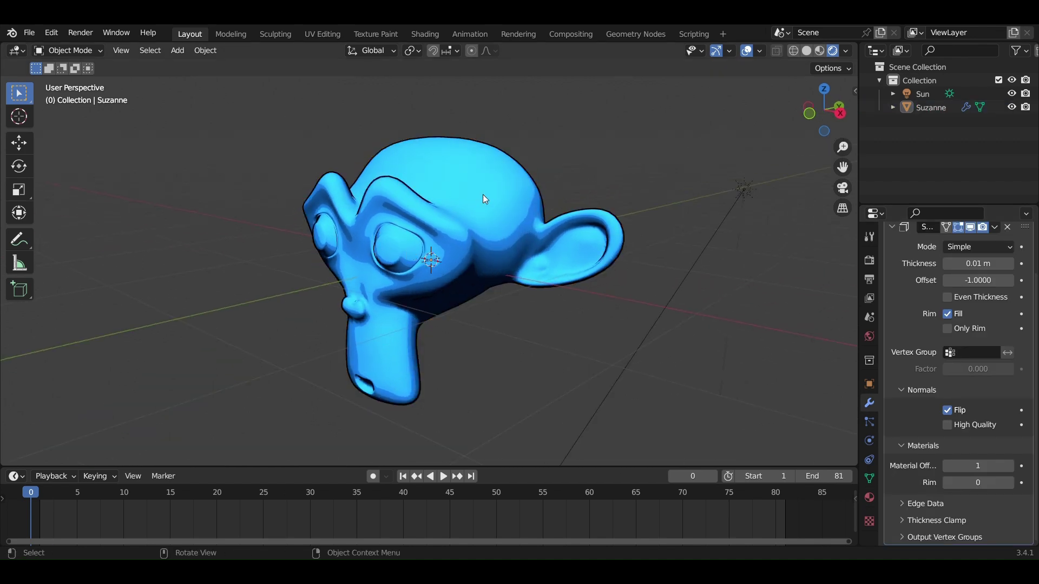
pyautogui.moveTo(979, 263); pyautogui.dragTo(1035, 263)
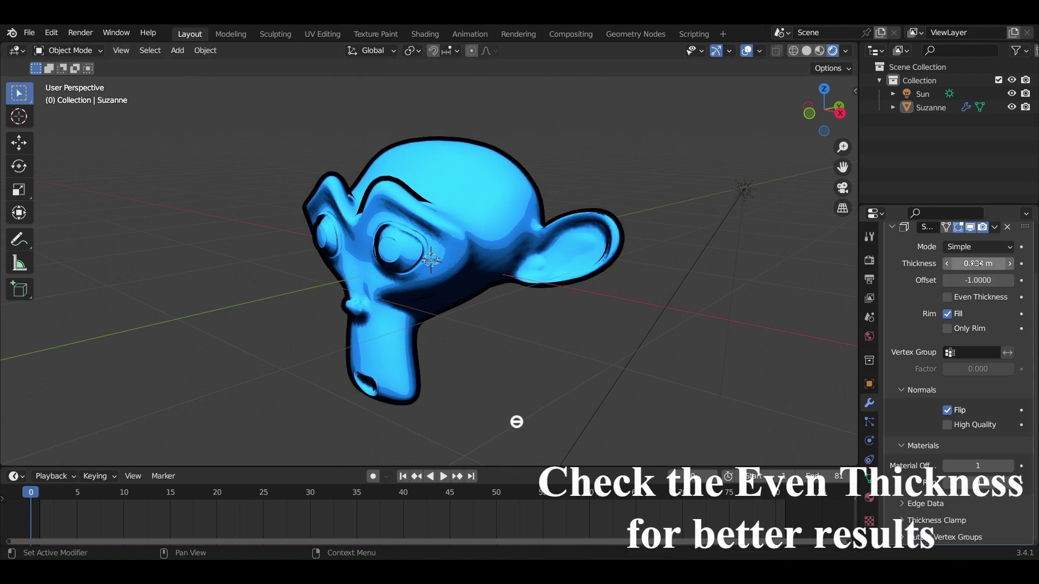
pyautogui.scroll(2, 980, 268)
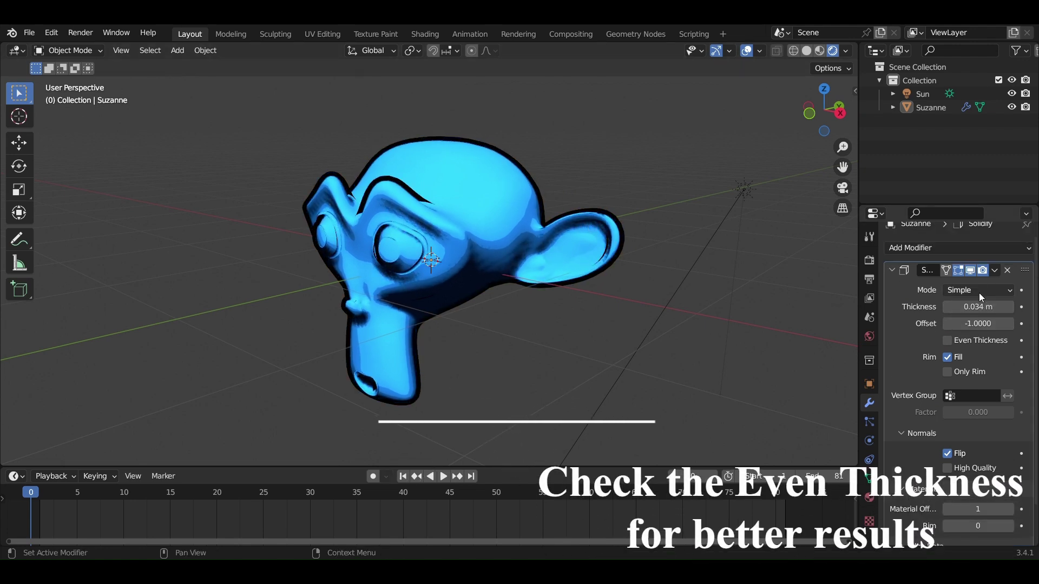
pyautogui.click(949, 341)
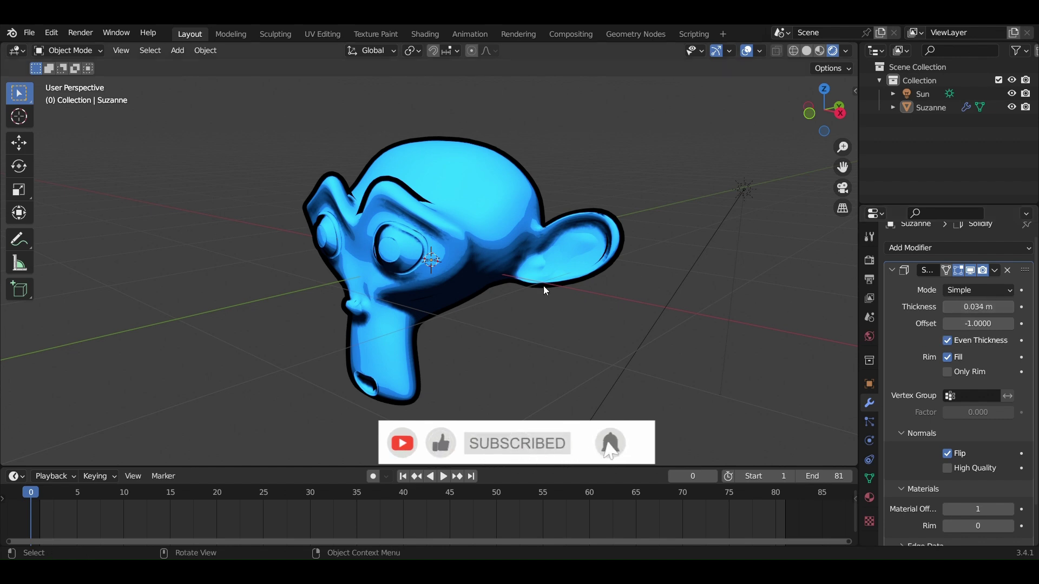
pyautogui.moveTo(543, 286)
pyautogui.mouseDown(button='middle')
pyautogui.moveTo(501, 291)
pyautogui.moveTo(603, 273)
pyautogui.mouseUp(button='middle')
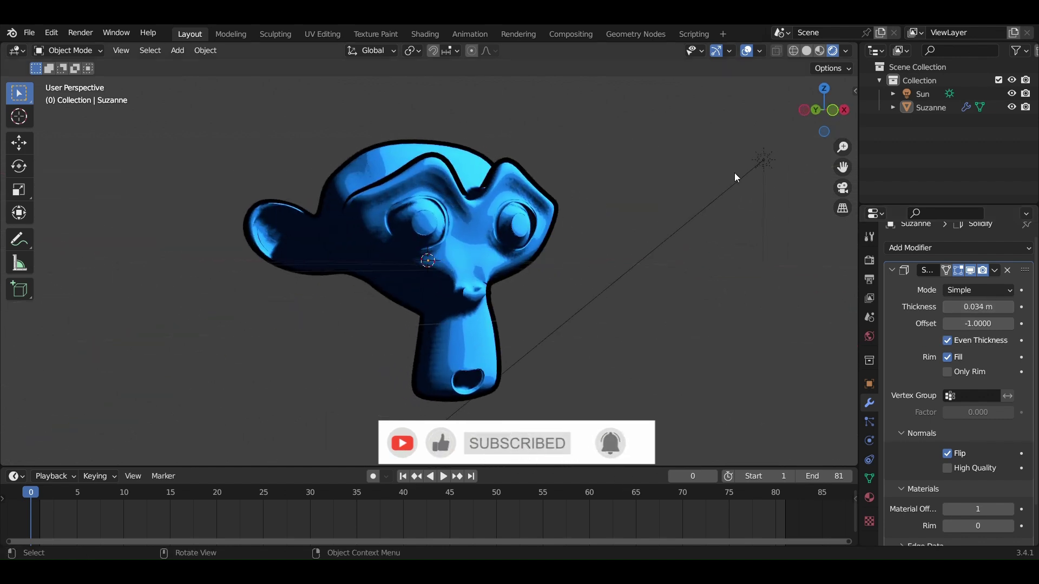